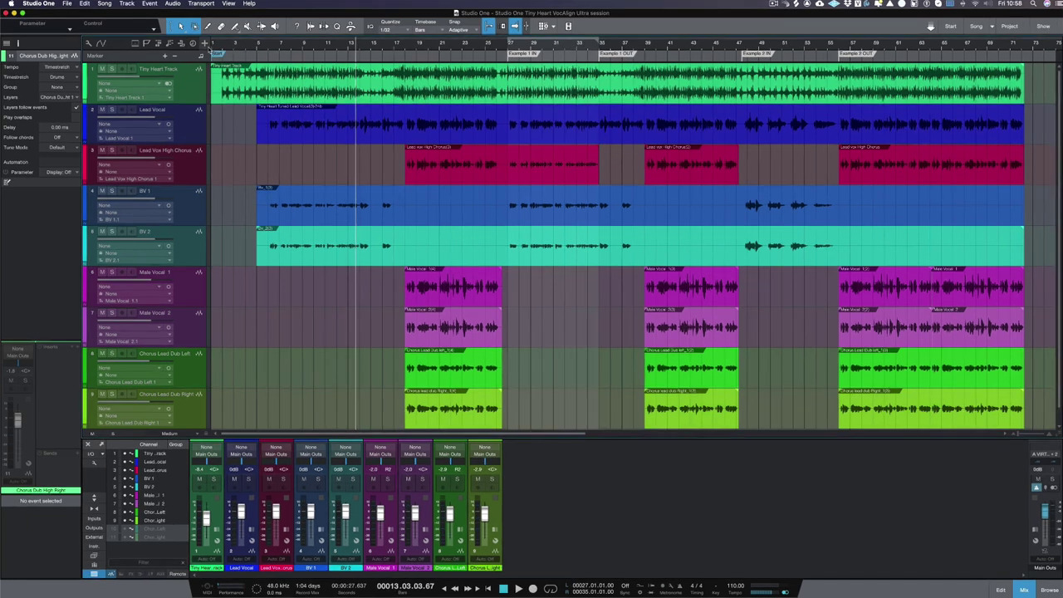
Play the Studio One song from the very beginning
{"action": "left_click", "coordinate": [214, 50]}
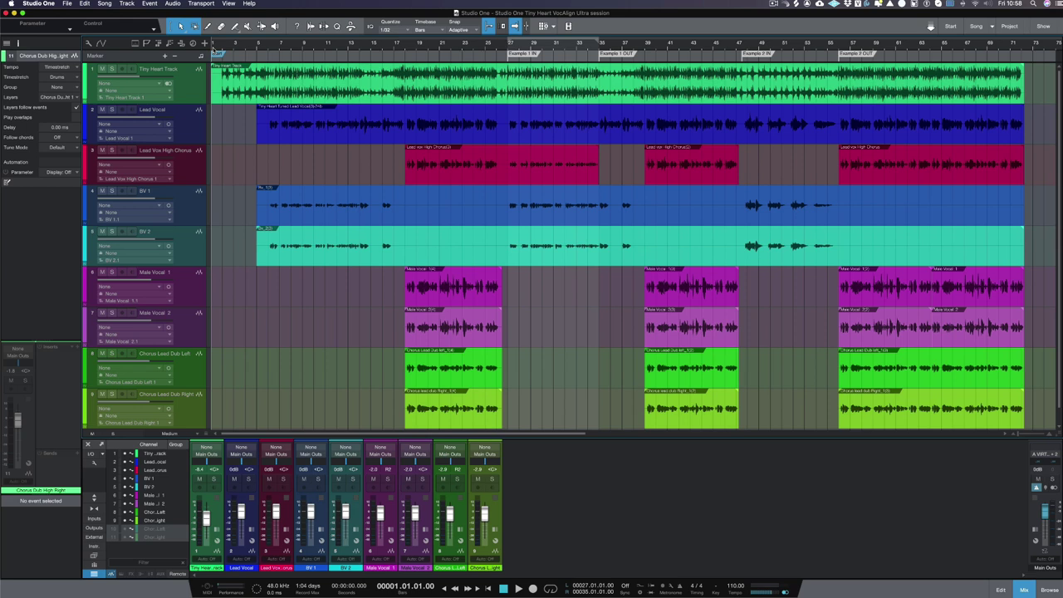
{"action": "key", "text": "space"}
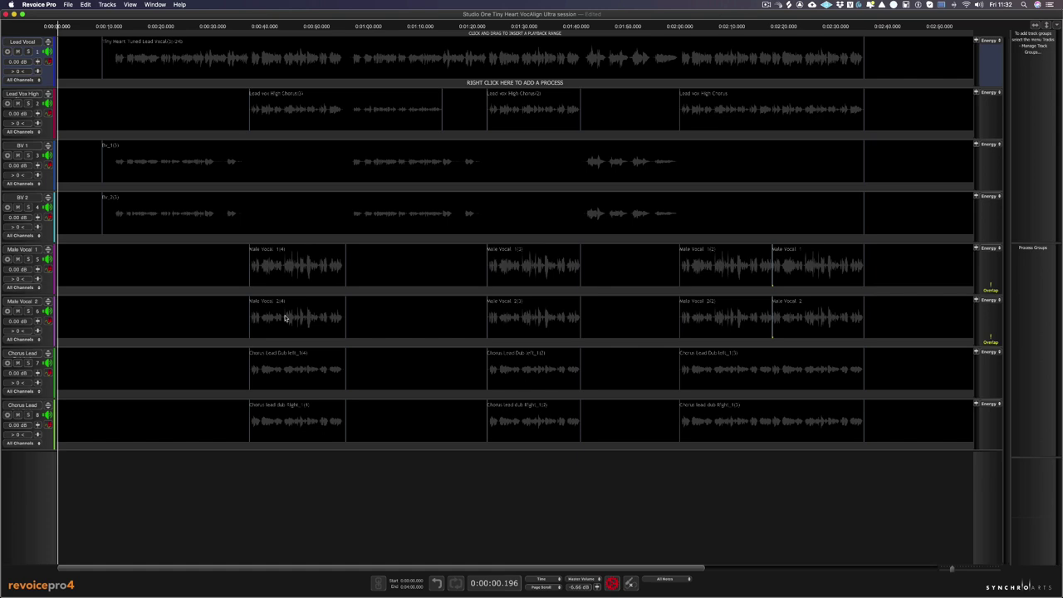
Guide from Lead Vocal: SmartAlign loose timing-and-pitch preset, new process group, 7 processes
{"action": "left_click", "coordinate": [542, 59]}
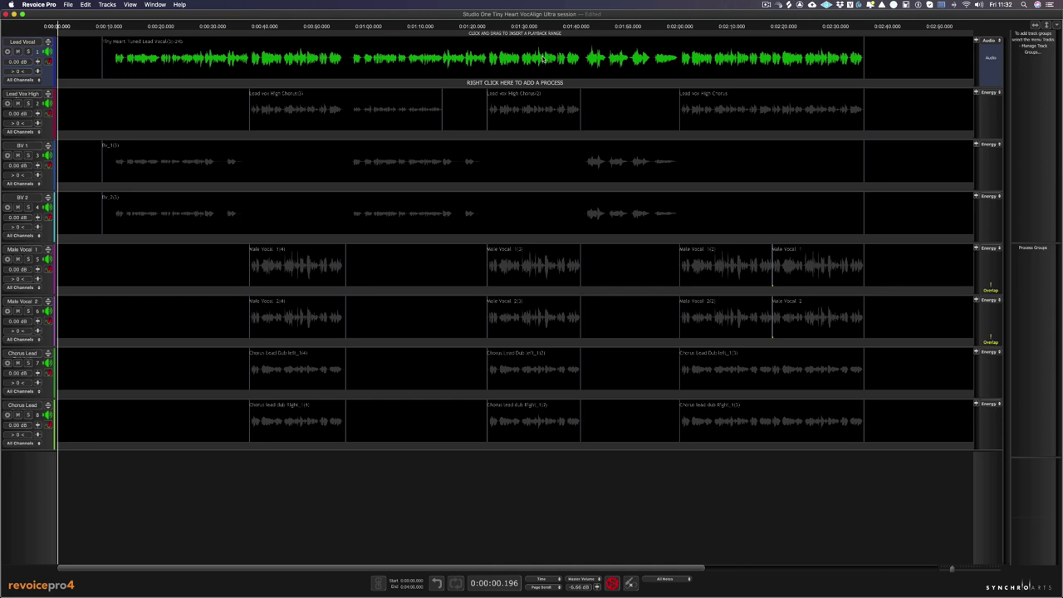
{"action": "key", "text": "super+p"}
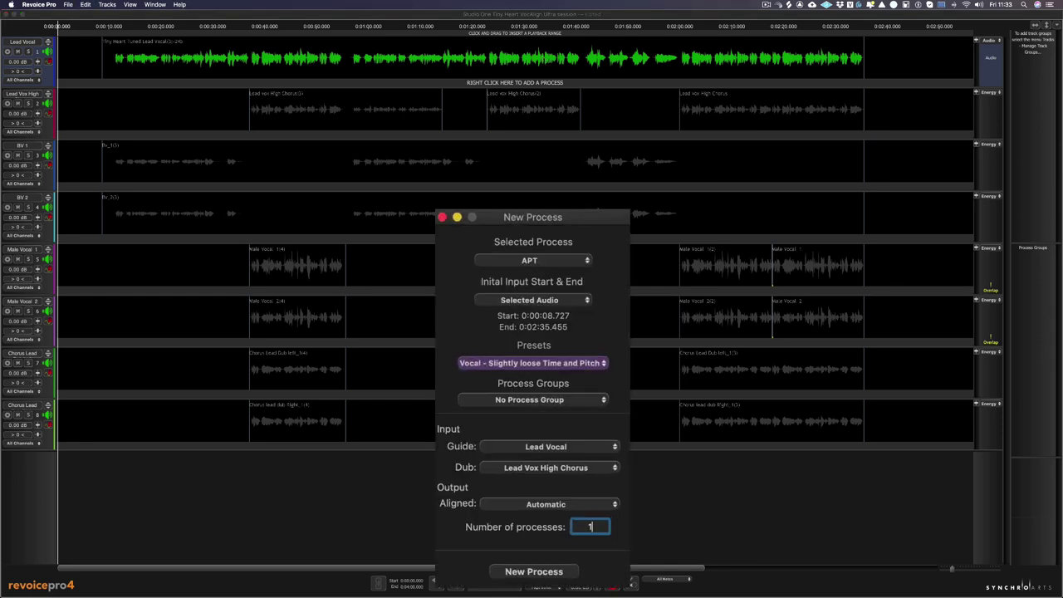
{"action": "left_click", "coordinate": [593, 365]}
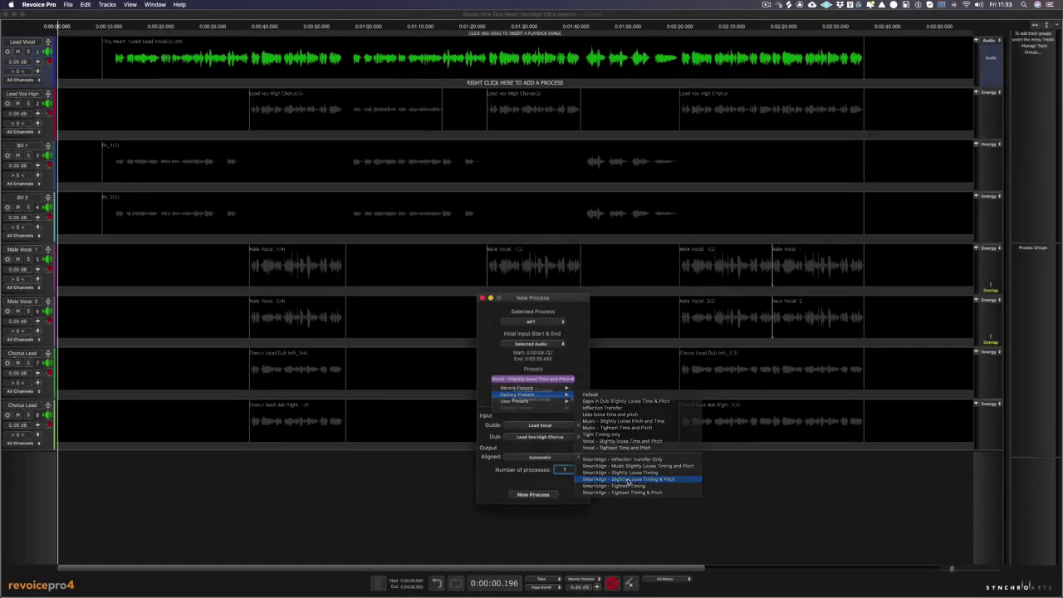
{"action": "left_click", "coordinate": [611, 475]}
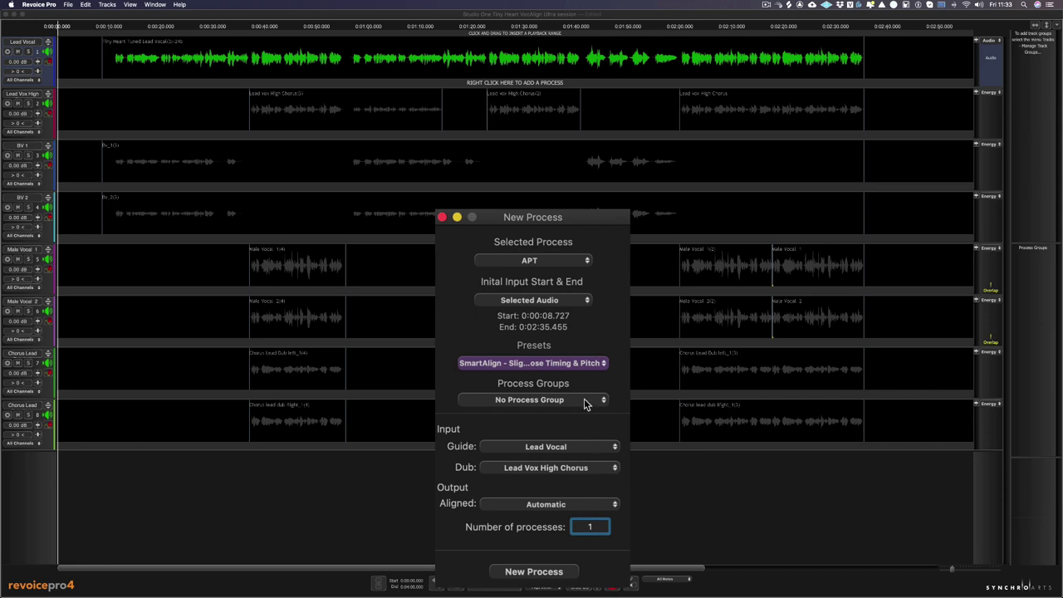
{"action": "left_click", "coordinate": [583, 403]}
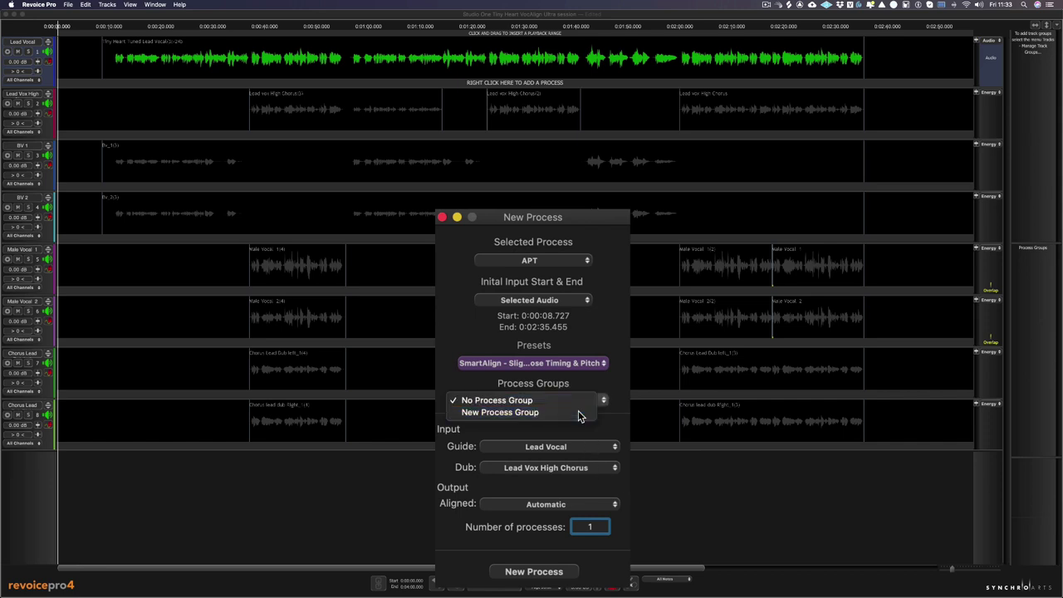
{"action": "left_click", "coordinate": [579, 415]}
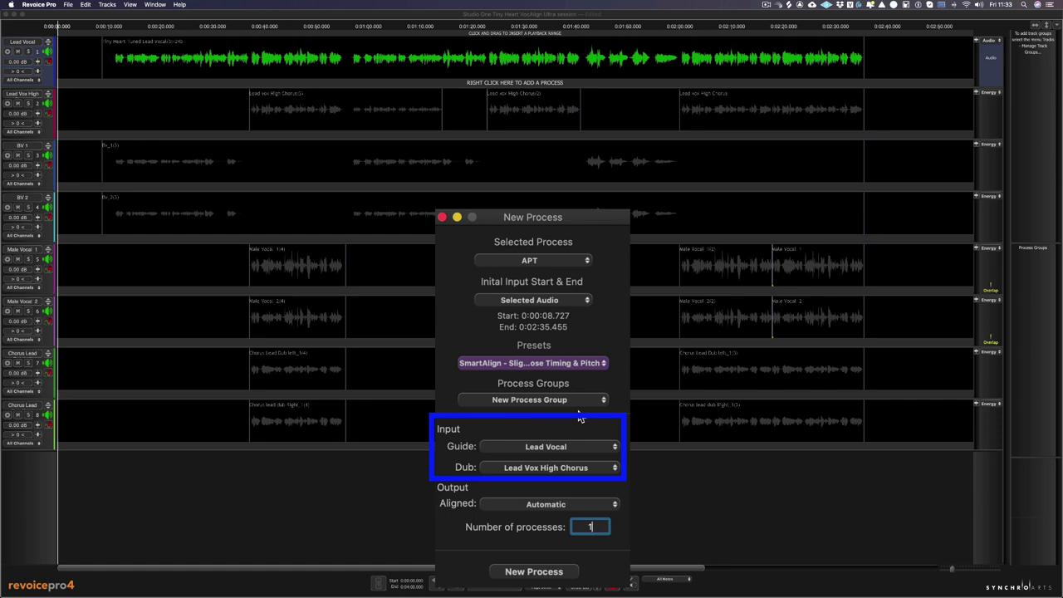
{"action": "type", "text": "7"}
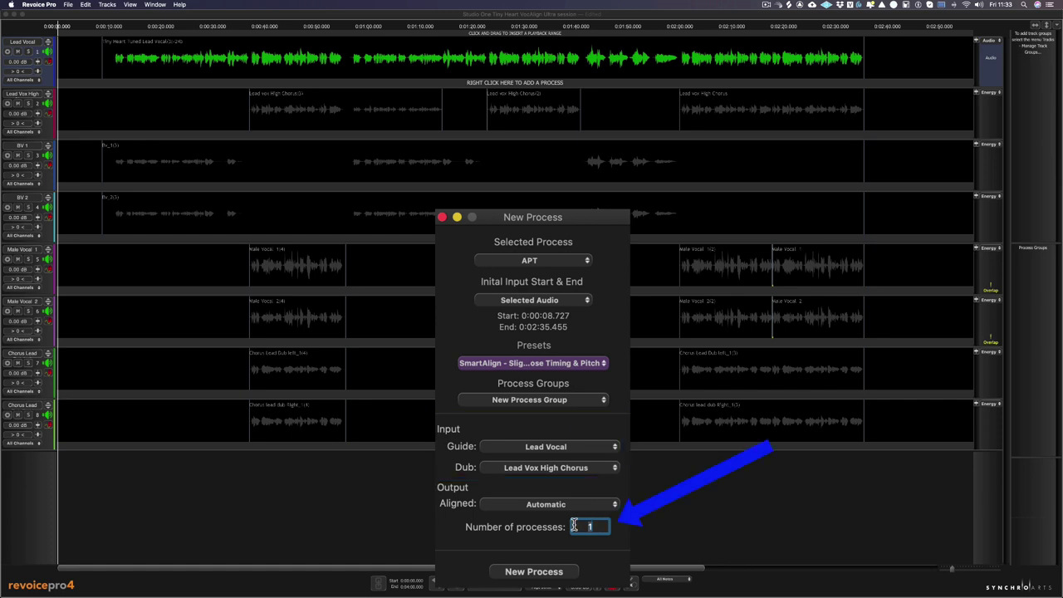
Create the seven APT alignment processes guided by the Lead Vocal
{"action": "left_click", "coordinate": [533, 572]}
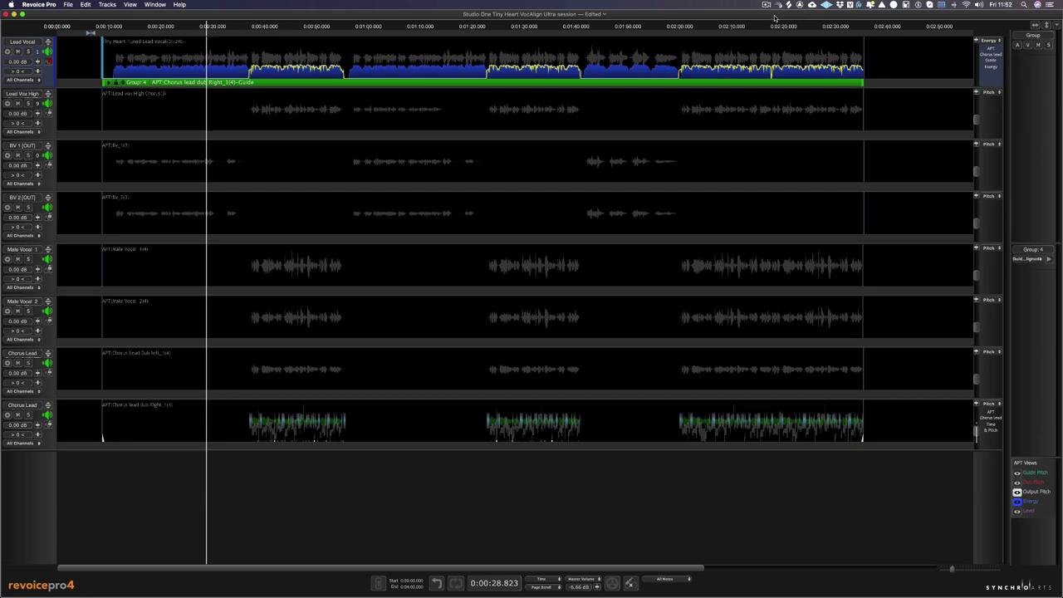
Lower the group's Timing Tolerance from 33 ms to 17 ms
{"action": "key", "text": "super+p"}
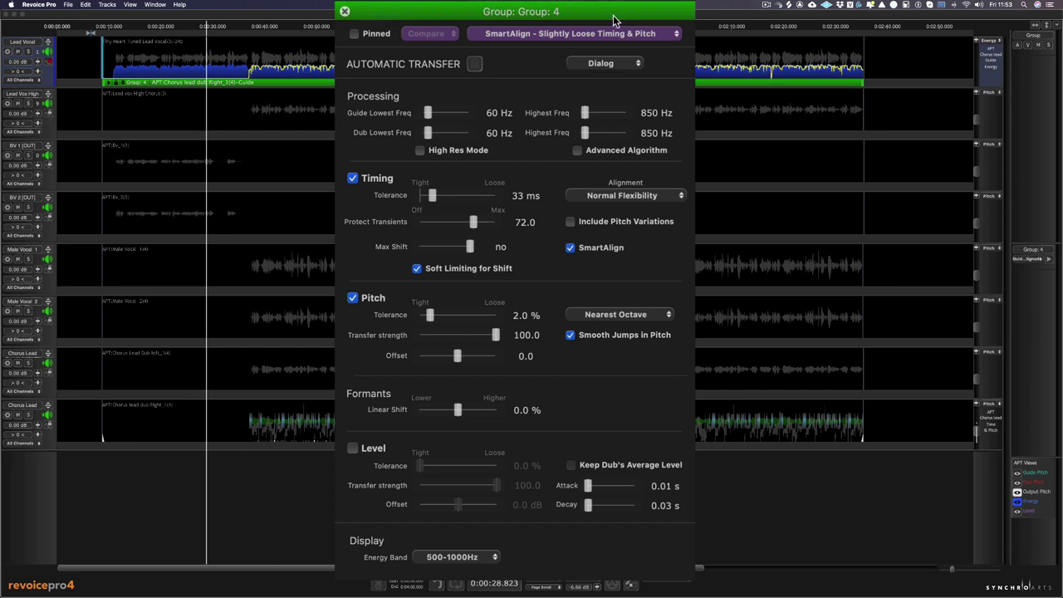
{"action": "left_click_drag", "start_coordinate": [431, 197], "coordinate": [425, 199]}
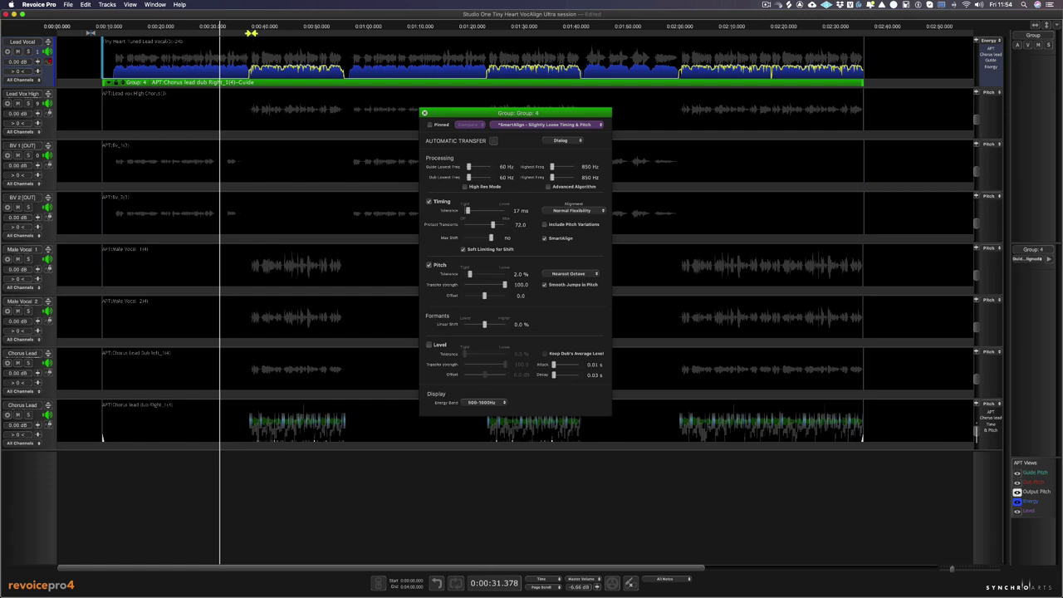
Play the aligned doubles from about 0:00:37 in Revoice Pro
{"action": "left_click", "coordinate": [251, 33]}
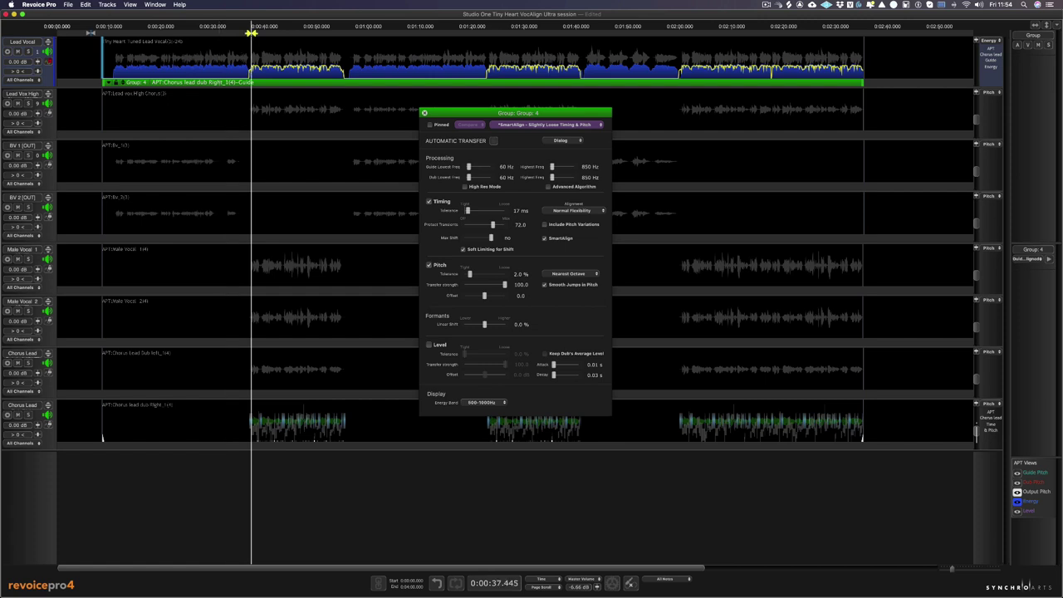
{"action": "key", "text": "space"}
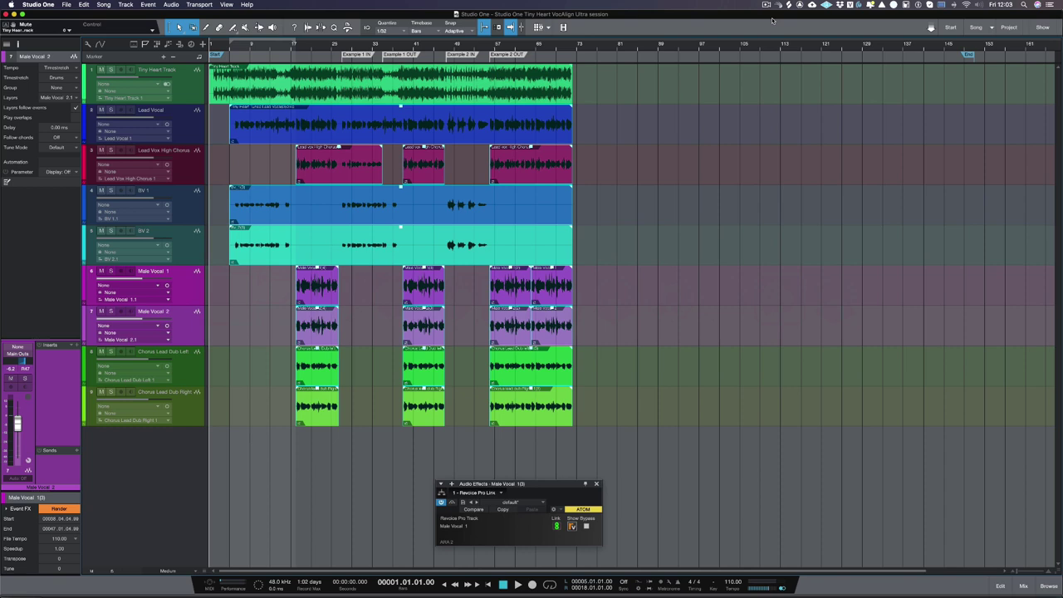
Play the Studio One song with the Revoice Pro-aligned doubles
{"action": "key", "text": "space"}
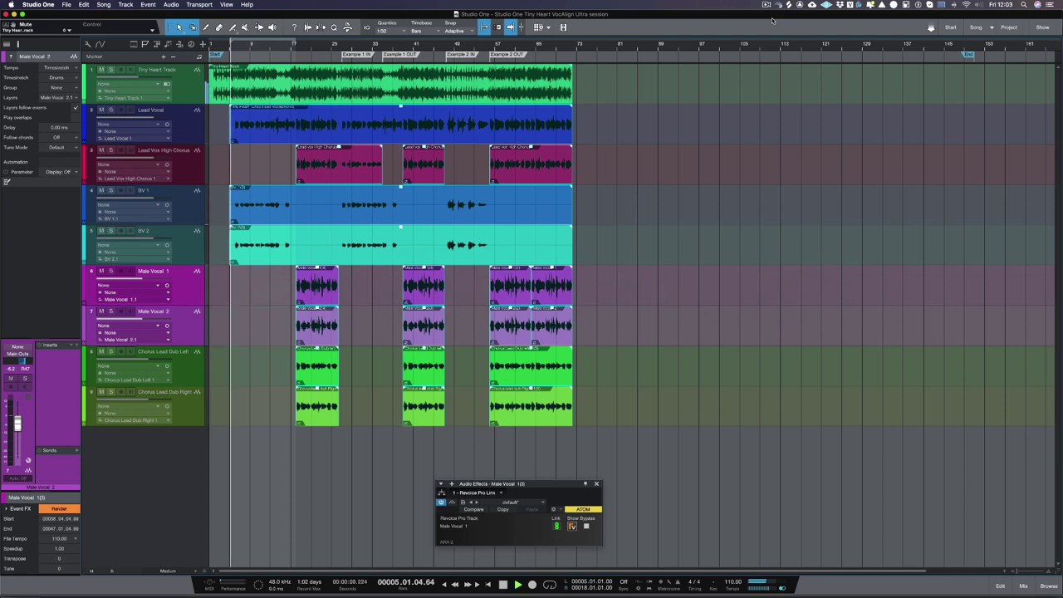